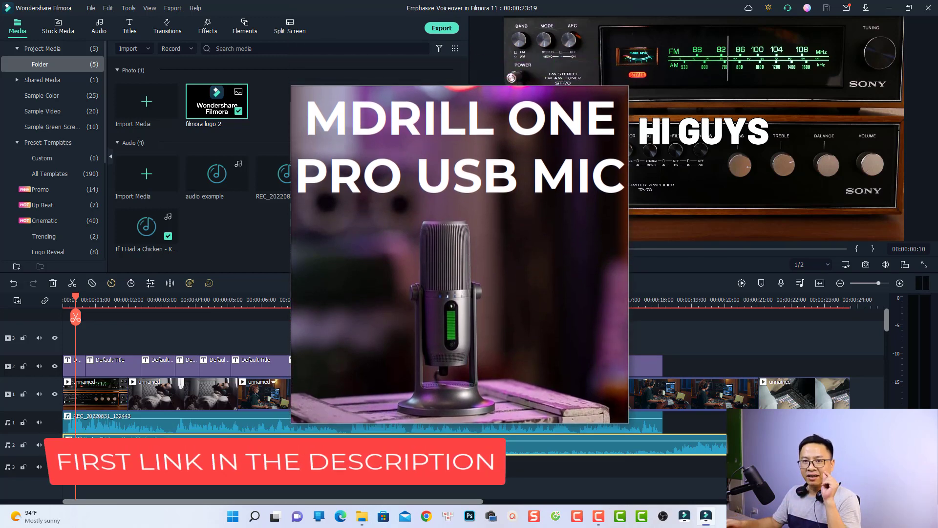
Step: Delete the If I Had a Chicken music clip from audio track 2, then play the voiceover alone
{"action": "left_click", "coordinate": [410, 385]}
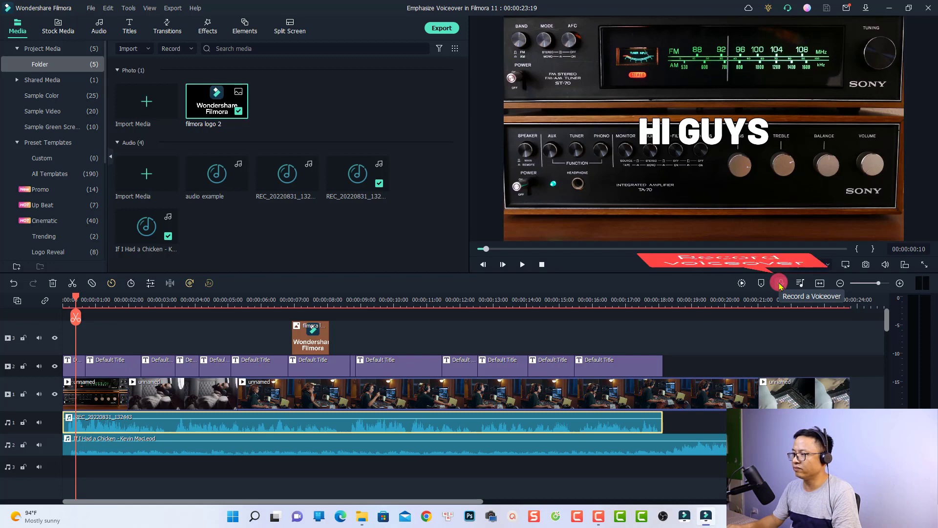
{"action": "right_click", "coordinate": [159, 427]}
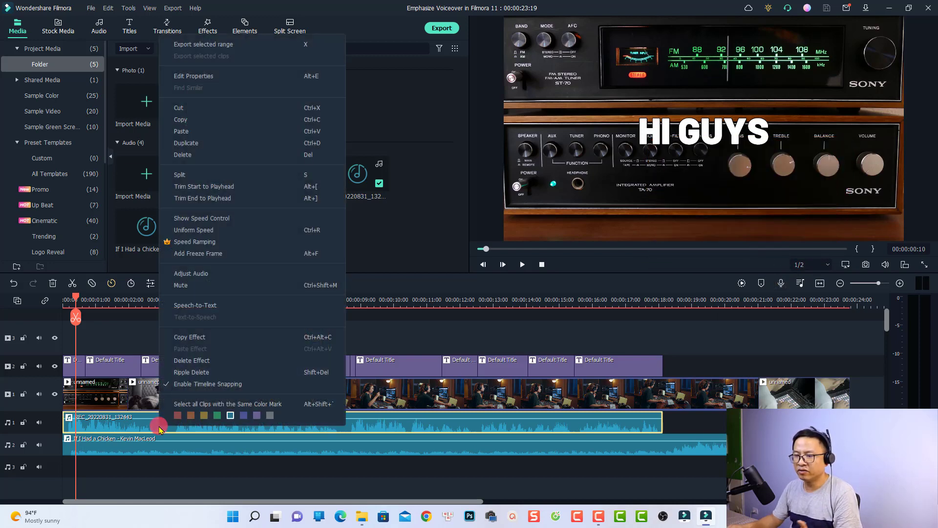
{"action": "left_click", "coordinate": [183, 364]}
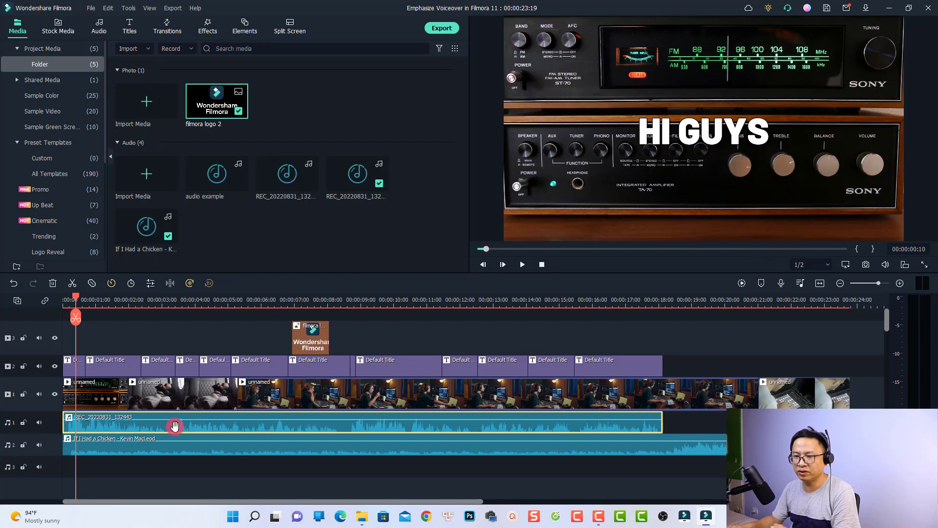
{"action": "left_click", "coordinate": [176, 450]}
{"action": "key", "text": "Delete"}
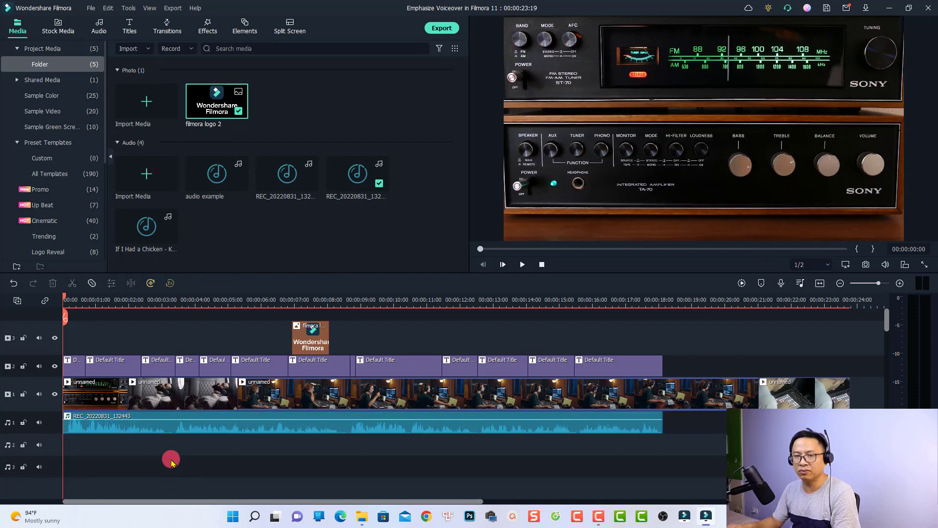
{"action": "left_click", "coordinate": [171, 424]}
{"action": "key", "text": "space"}
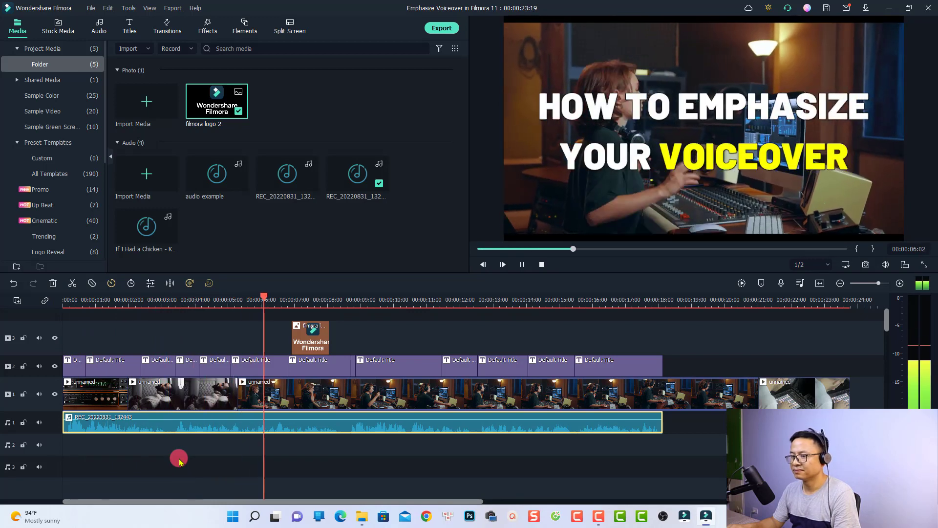
{"action": "key", "text": "space"}
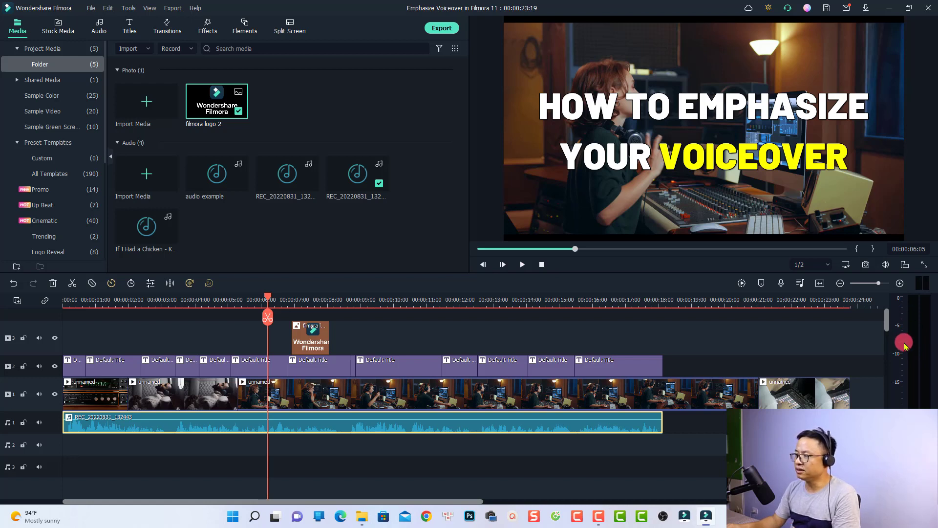
{"action": "left_click", "coordinate": [923, 286]}
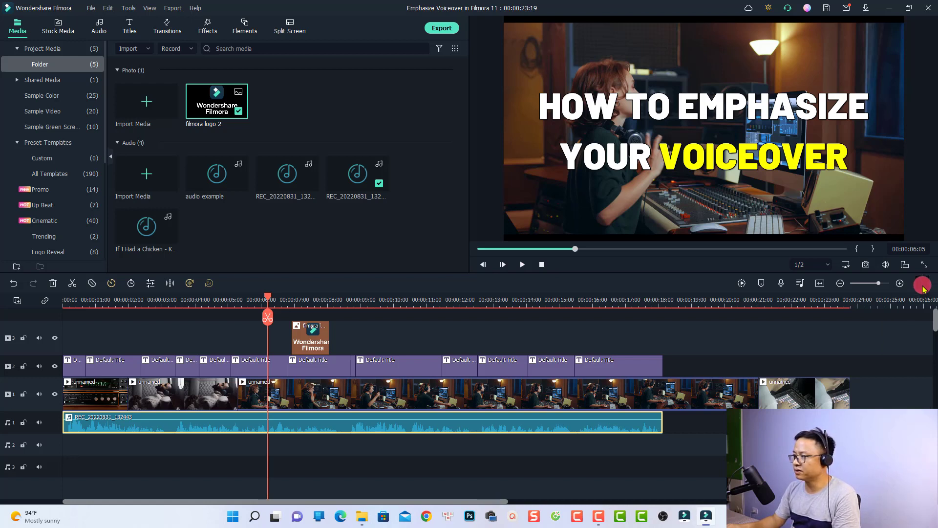
{"action": "left_click", "coordinate": [922, 284]}
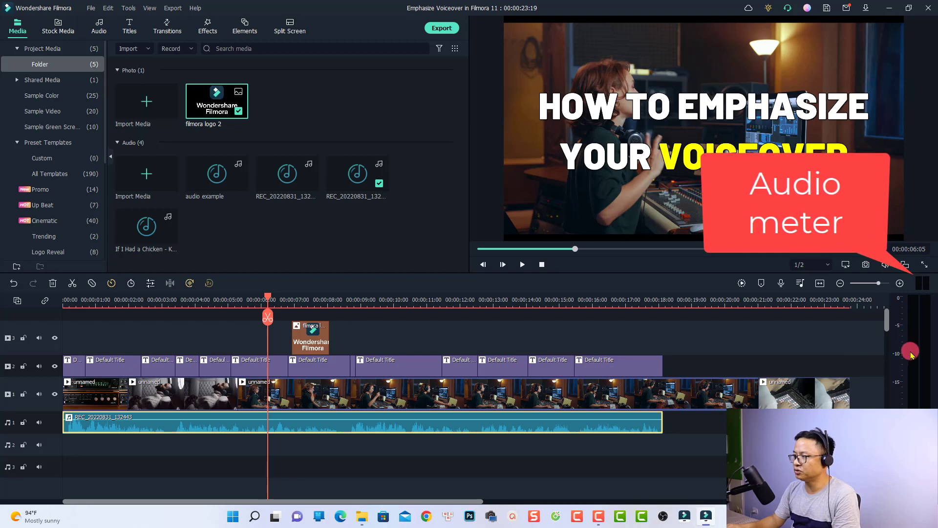
{"action": "key", "text": "space"}
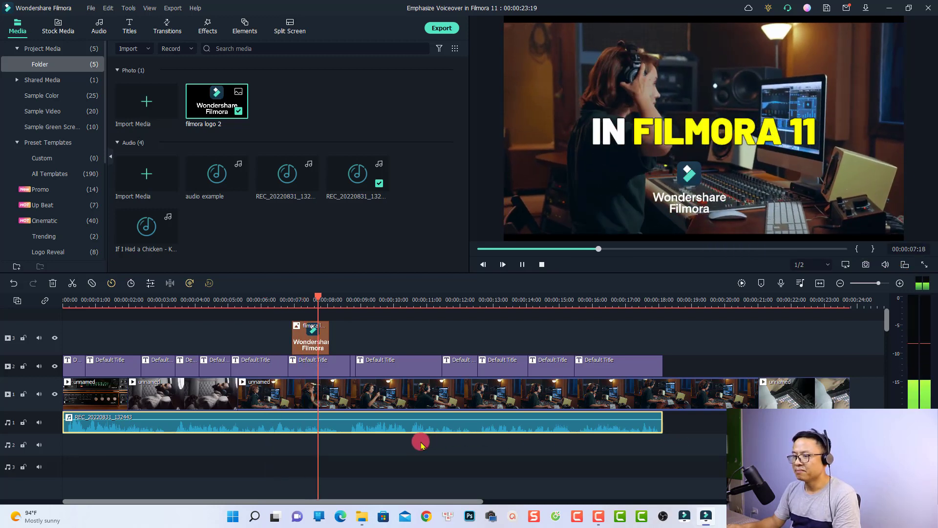
{"action": "key", "text": "space"}
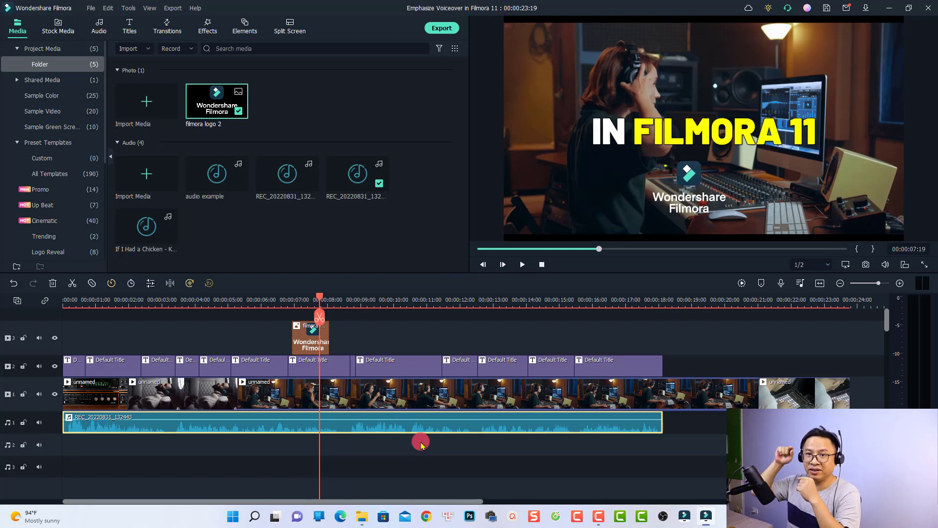
Step: Raise the REC voiceover clip's volume to 4.82 dB and replay from the start
{"action": "double_click", "coordinate": [280, 425]}
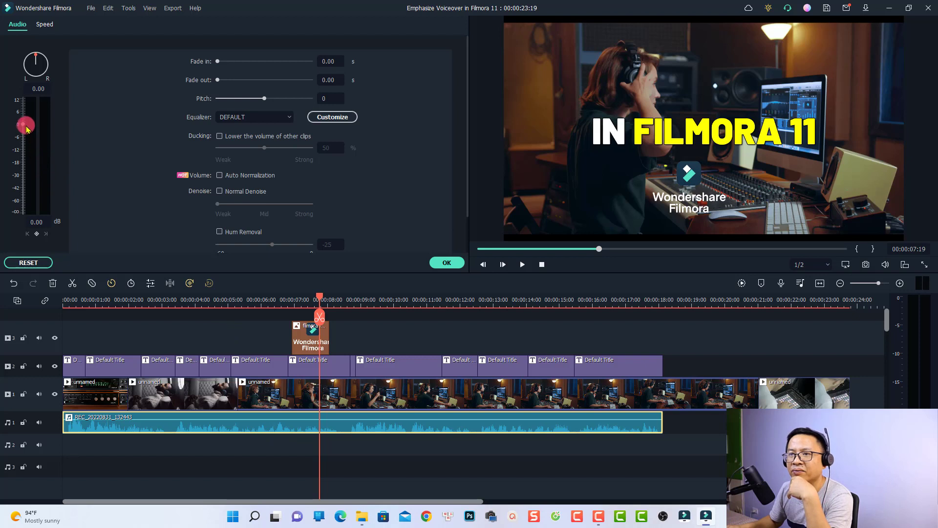
{"action": "left_click_drag", "start_coordinate": [23, 125], "coordinate": [24, 121]}
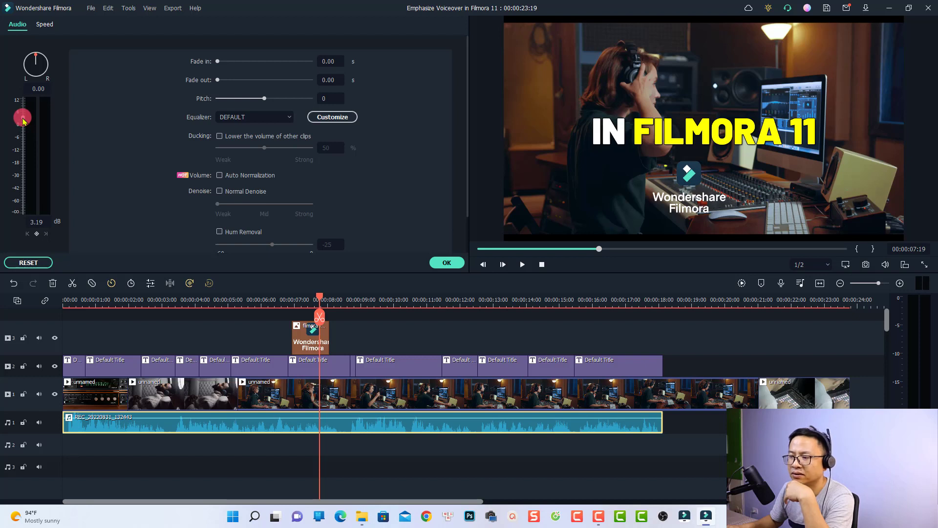
{"action": "left_click_drag", "start_coordinate": [23, 119], "coordinate": [23, 118]}
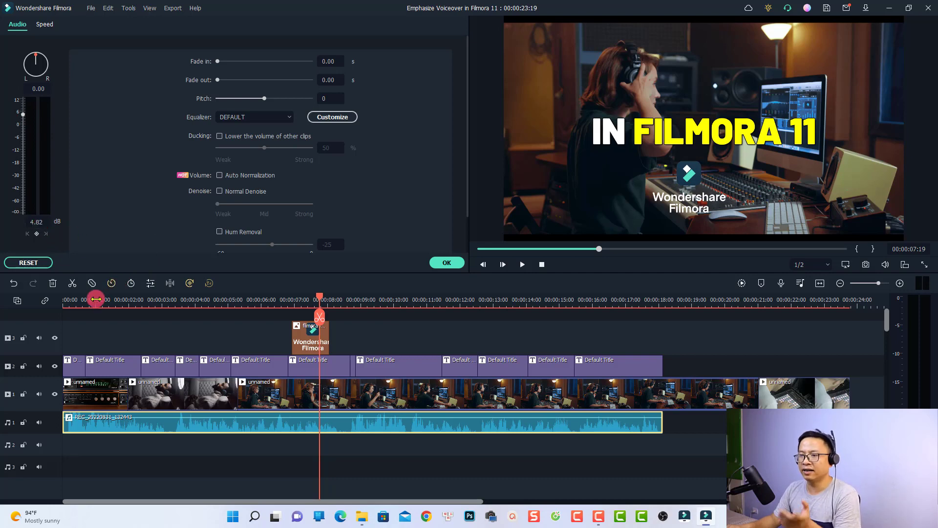
{"action": "left_click", "coordinate": [67, 304]}
{"action": "left_click", "coordinate": [210, 446]}
{"action": "key", "text": "space"}
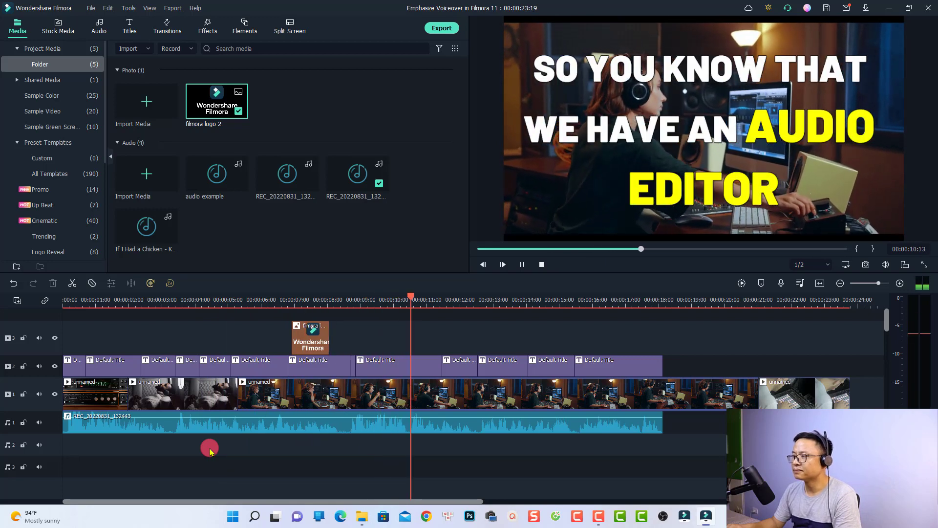
Step: Stop playback and adjust the voiceover's volume line on the clip, keeping it at 4.82 dB
{"action": "key", "text": "space"}
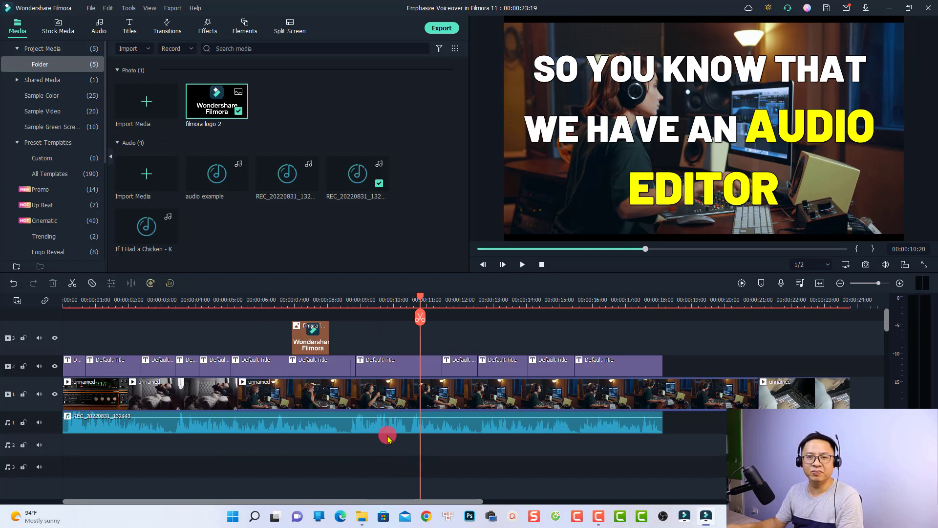
{"action": "left_click_drag", "start_coordinate": [177, 425], "coordinate": [178, 417]}
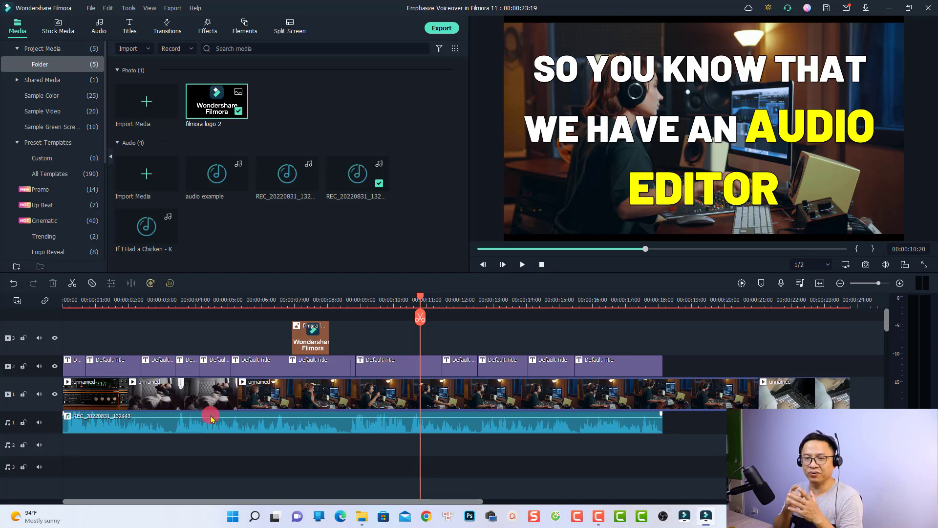
{"action": "left_click", "coordinate": [160, 414]}
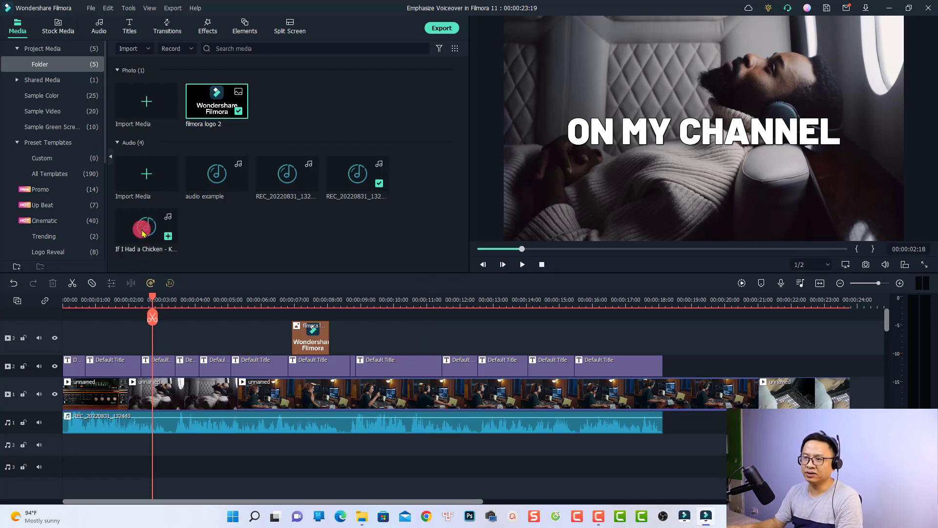
Step: Drop the If I Had a Chicken music onto audio track 2 and play from the start
{"action": "left_click_drag", "start_coordinate": [142, 233], "coordinate": [54, 446]}
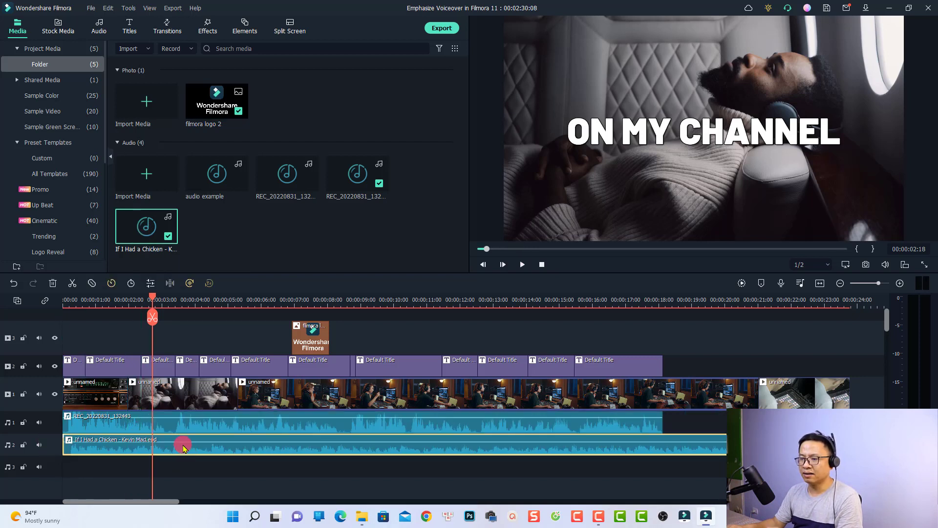
{"action": "left_click", "coordinate": [66, 299]}
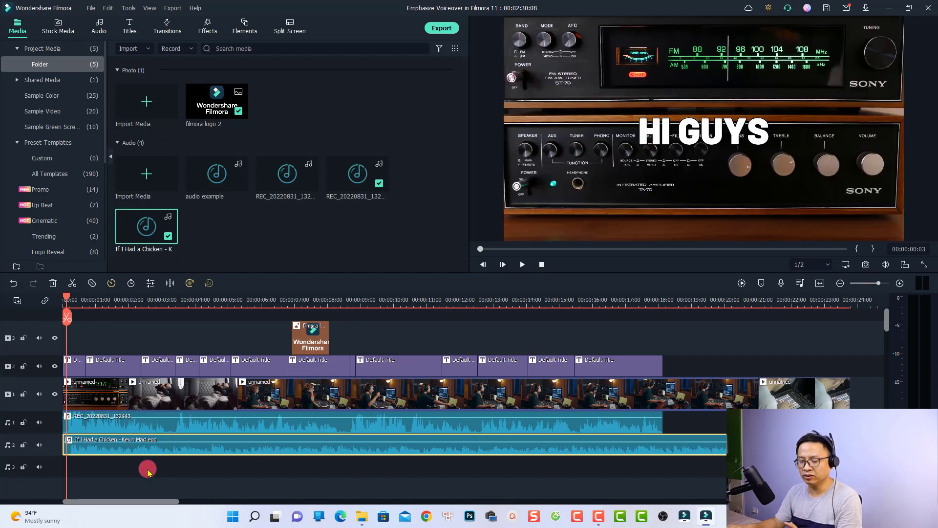
{"action": "key", "text": "space"}
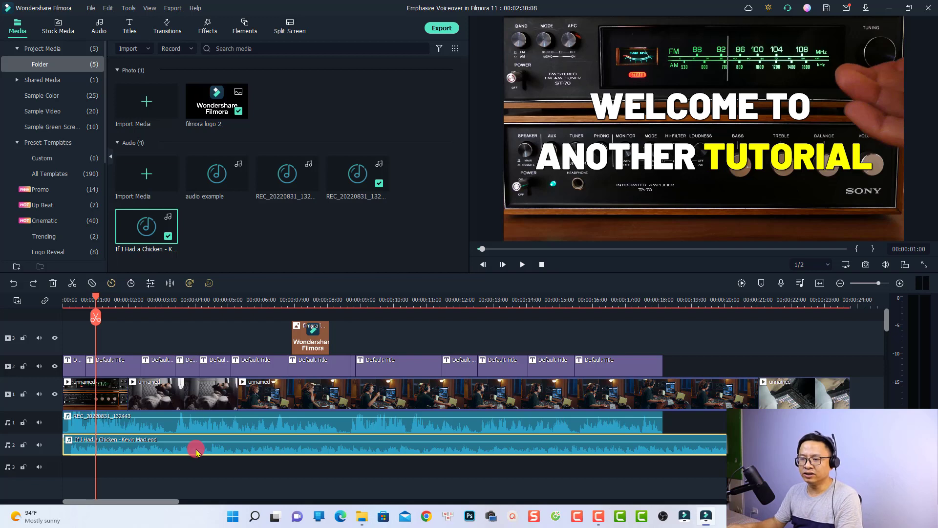
Step: Enable Ducking ('Lower the volume of other clips') on the REC voiceover clip
{"action": "double_click", "coordinate": [127, 425]}
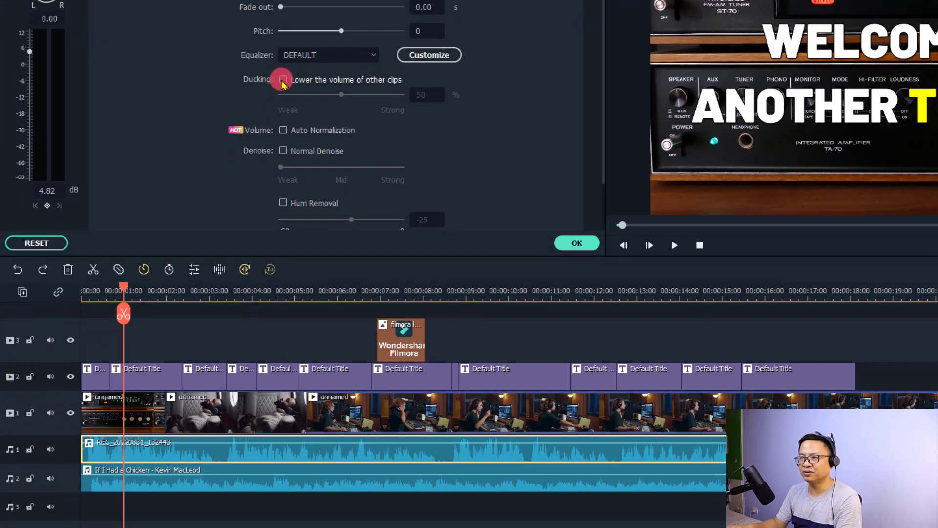
{"action": "left_click", "coordinate": [283, 81]}
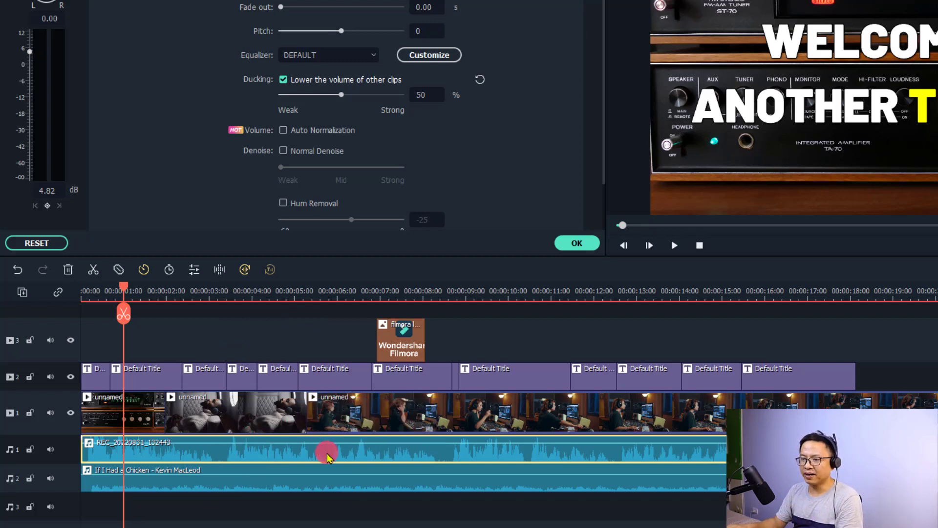
Step: Set the voiceover's ducking strength to 70% and replay the mix from the start
{"action": "key", "text": "space"}
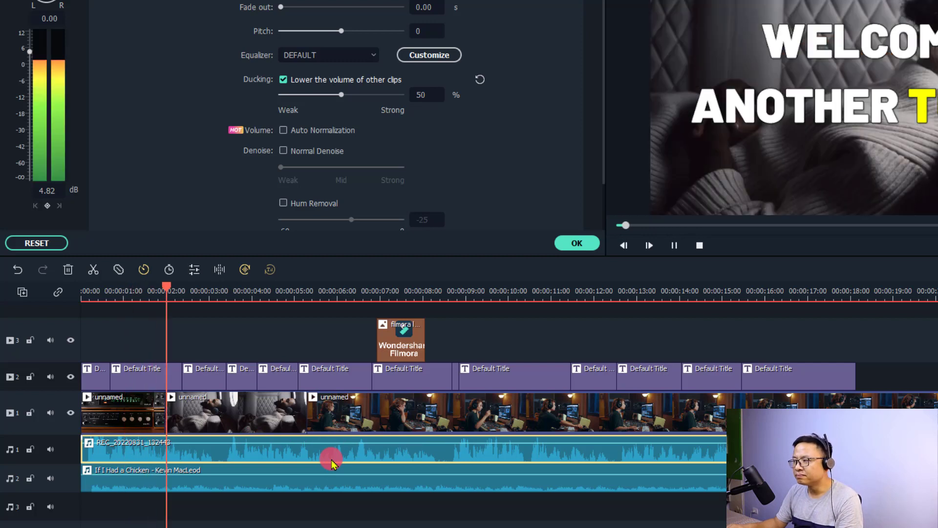
{"action": "key", "text": "space"}
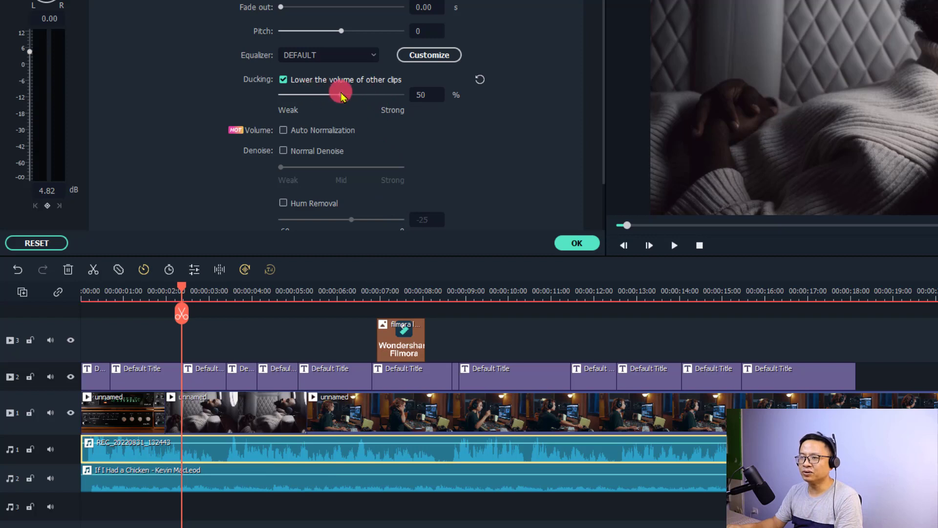
{"action": "left_click", "coordinate": [432, 95]}
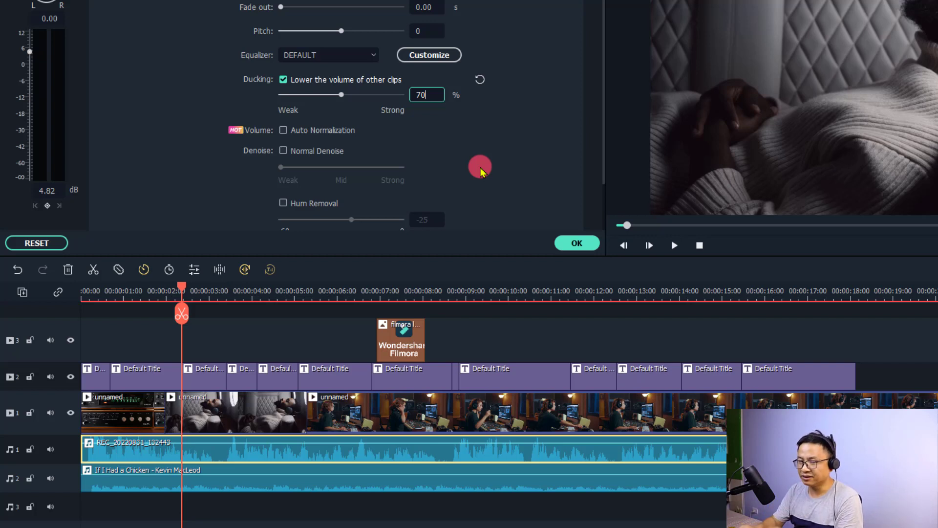
{"action": "left_click", "coordinate": [480, 169]}
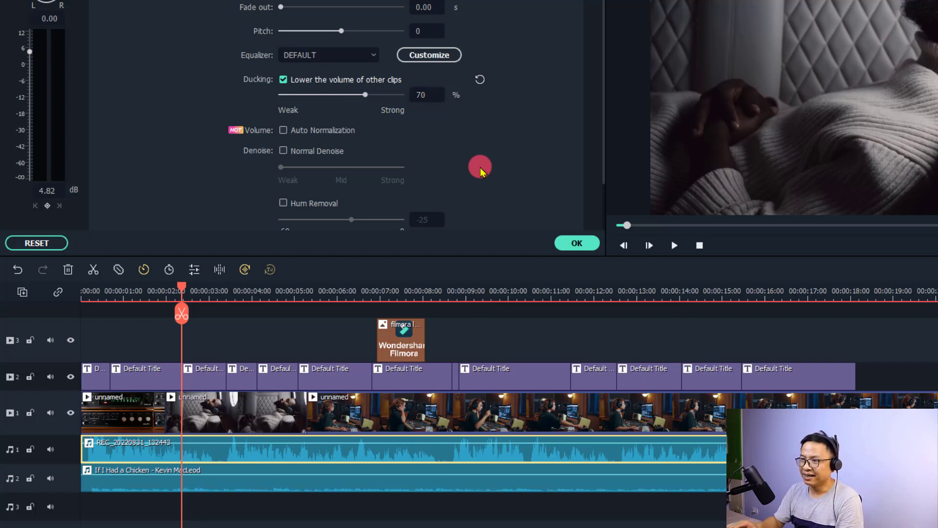
{"action": "left_click", "coordinate": [84, 299]}
{"action": "key", "text": "space"}
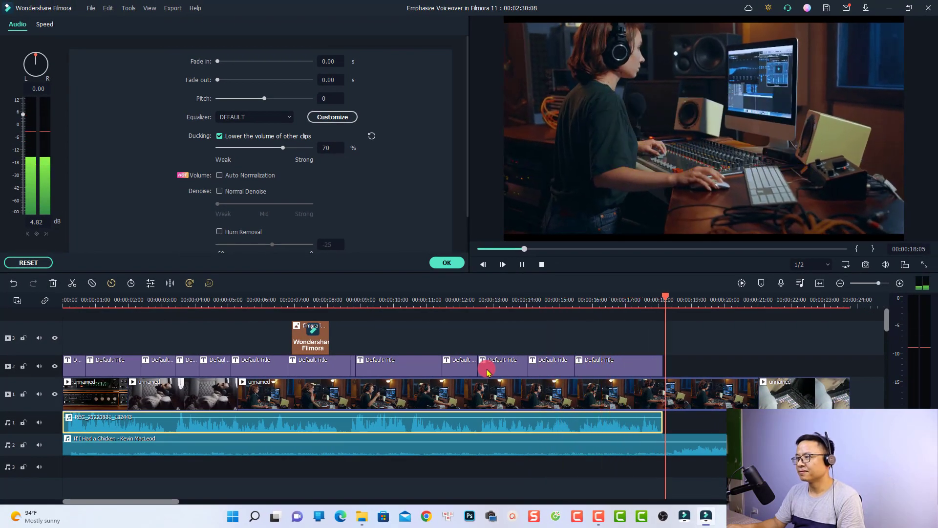
Step: Split the music where the video ends at about 24 s and delete the trailing part
{"action": "scroll", "coordinate": [498, 379], "scroll_direction": "down", "scroll_amount": 5}
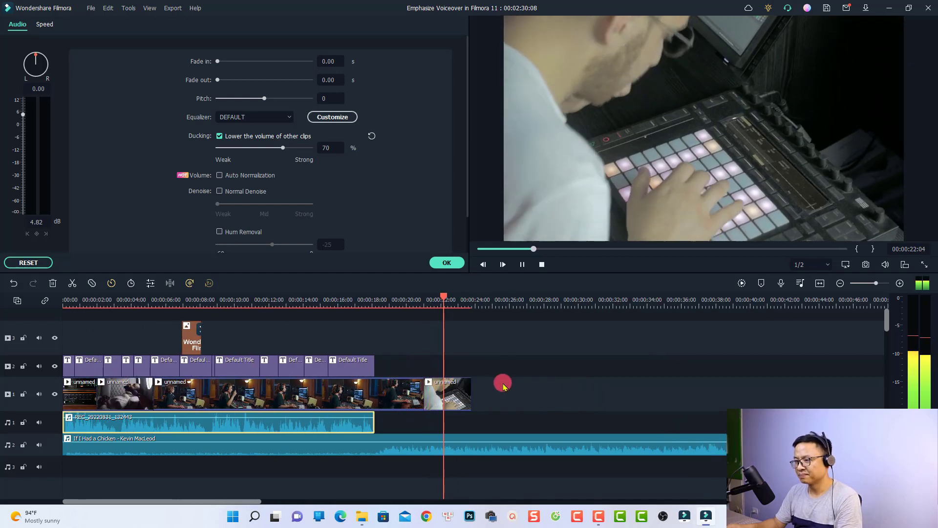
{"action": "key", "text": "space"}
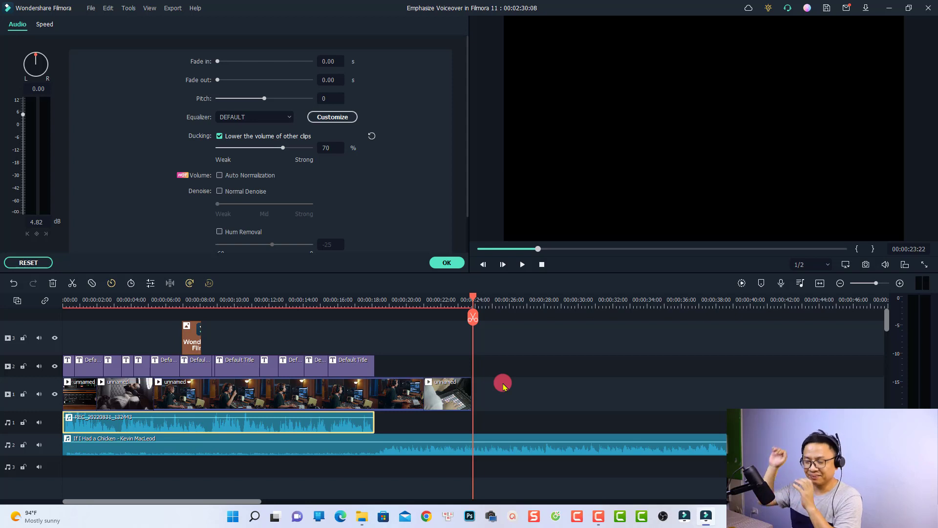
{"action": "left_click", "coordinate": [473, 318]}
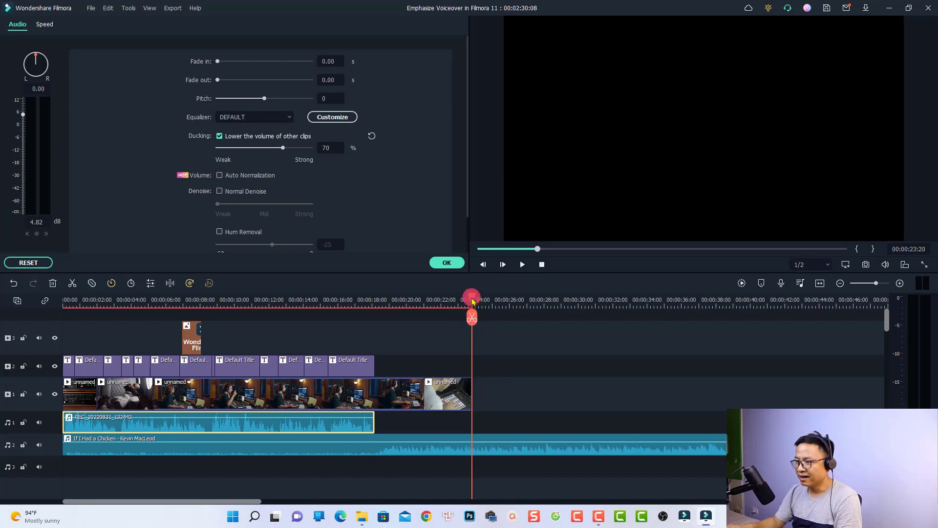
{"action": "left_click", "coordinate": [504, 446]}
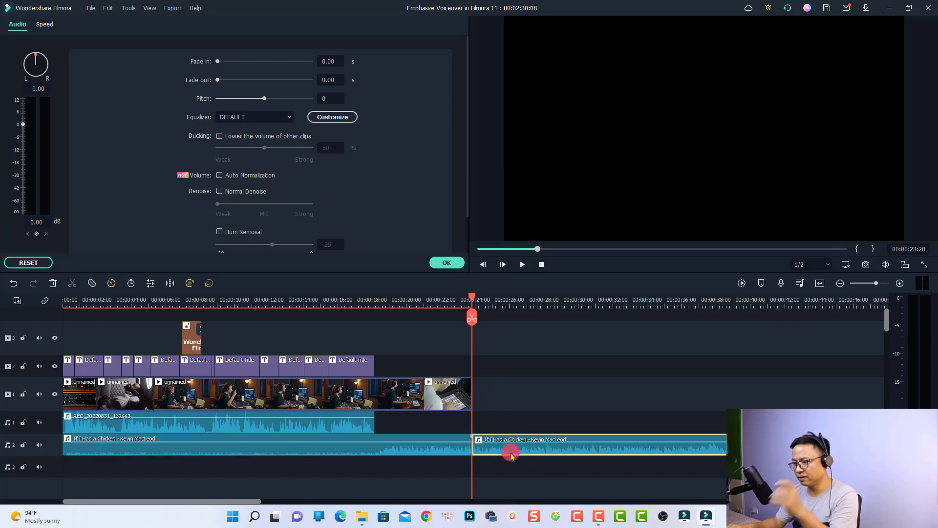
{"action": "key", "text": "Delete"}
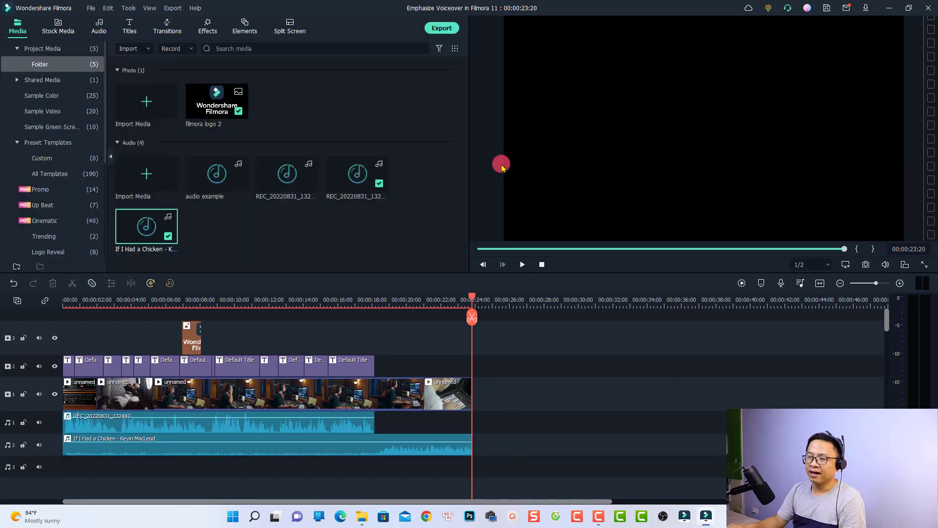